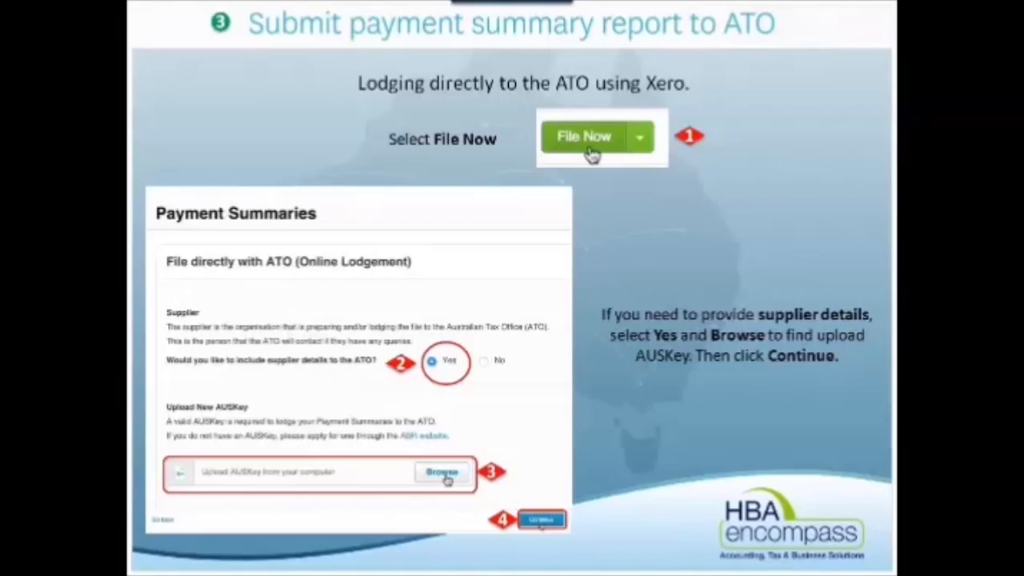
key(Right)
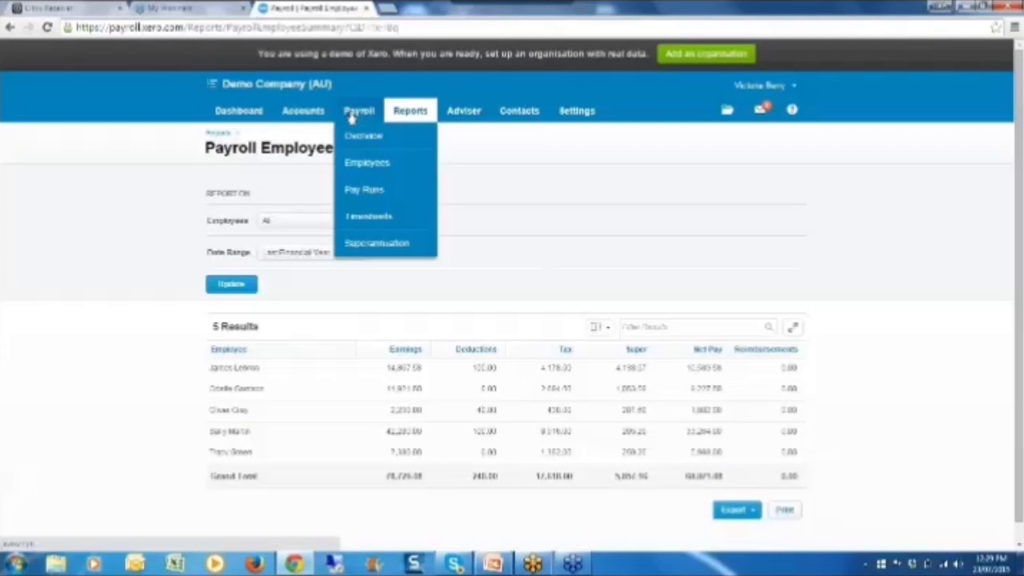
Step: Open the Payment Summaries setup from the payroll Employees list
click(360, 163)
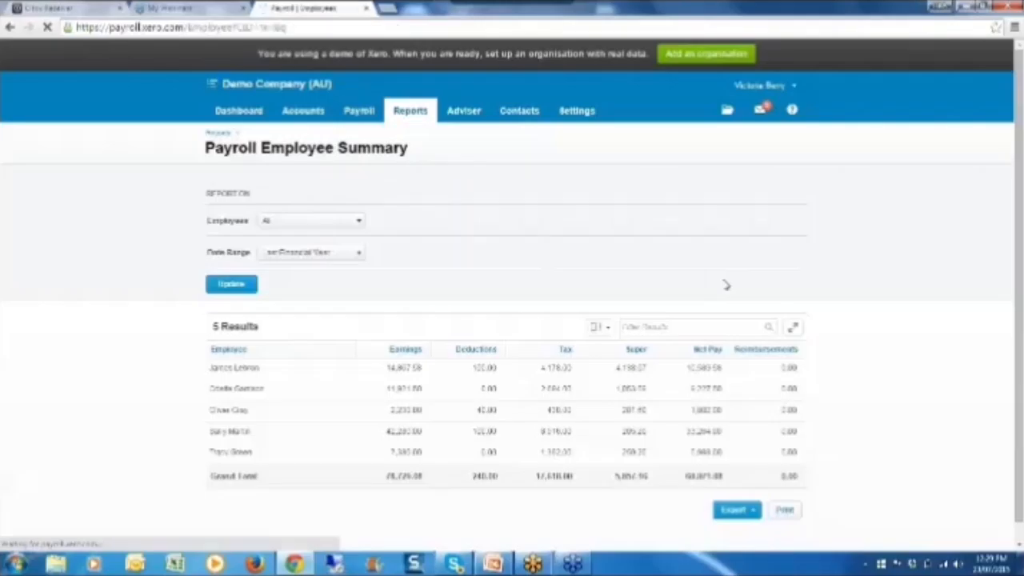
scroll(578, 309, down, 1)
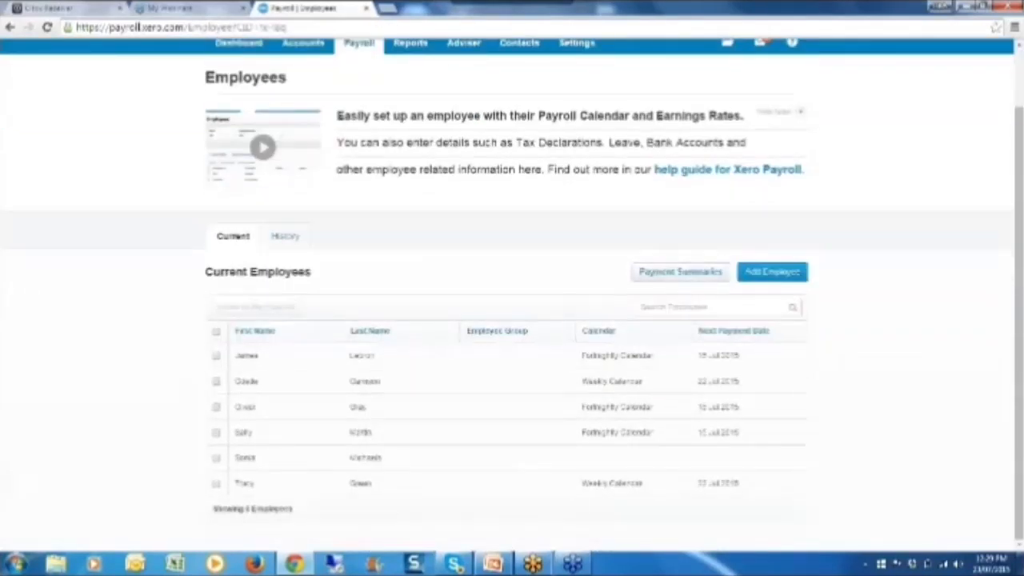
click(663, 276)
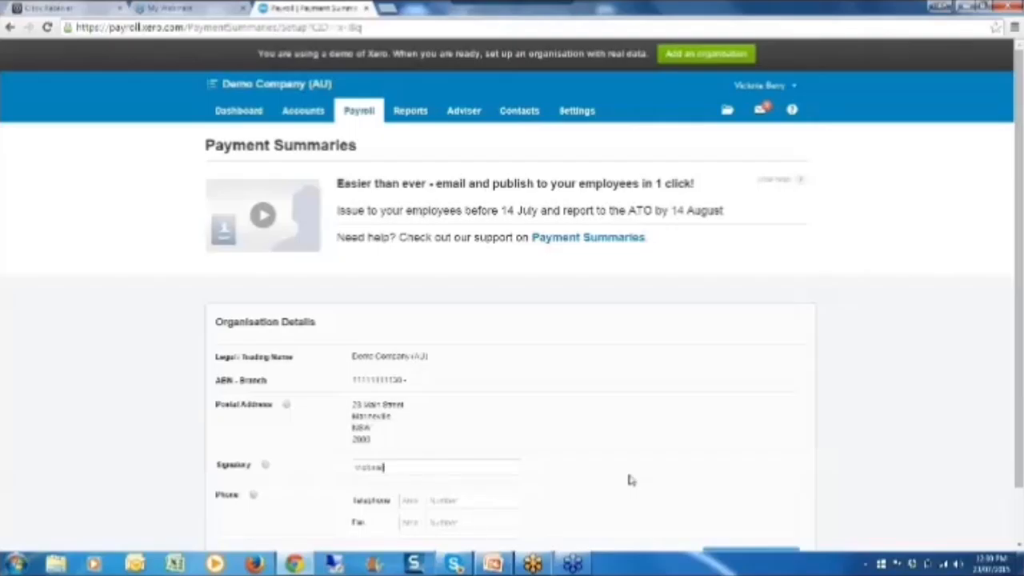
Step: Try to confirm the payment summary organisation details with the signatory's name and a telephone number
key(Tab)
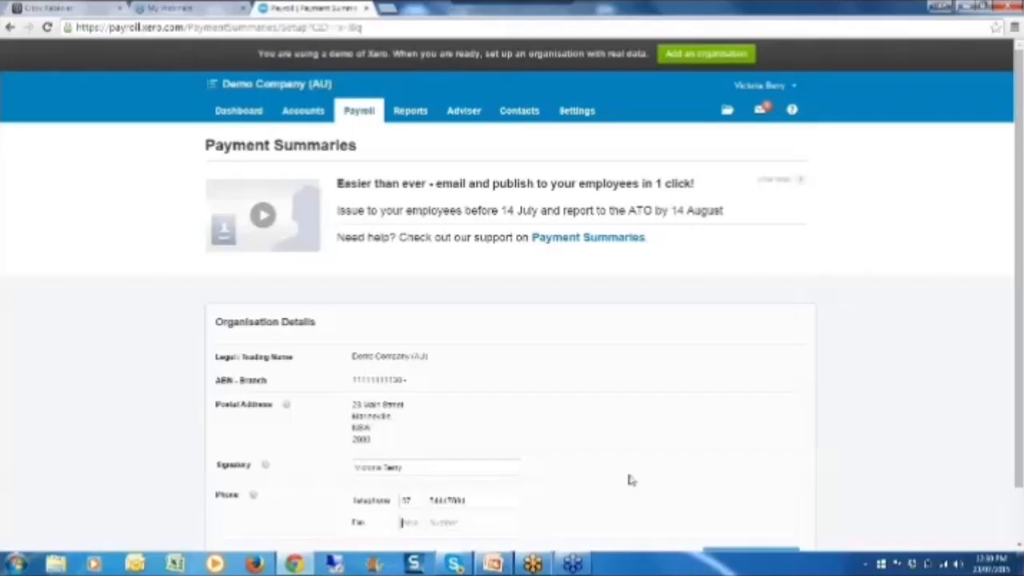
scroll(631, 480, down, 2)
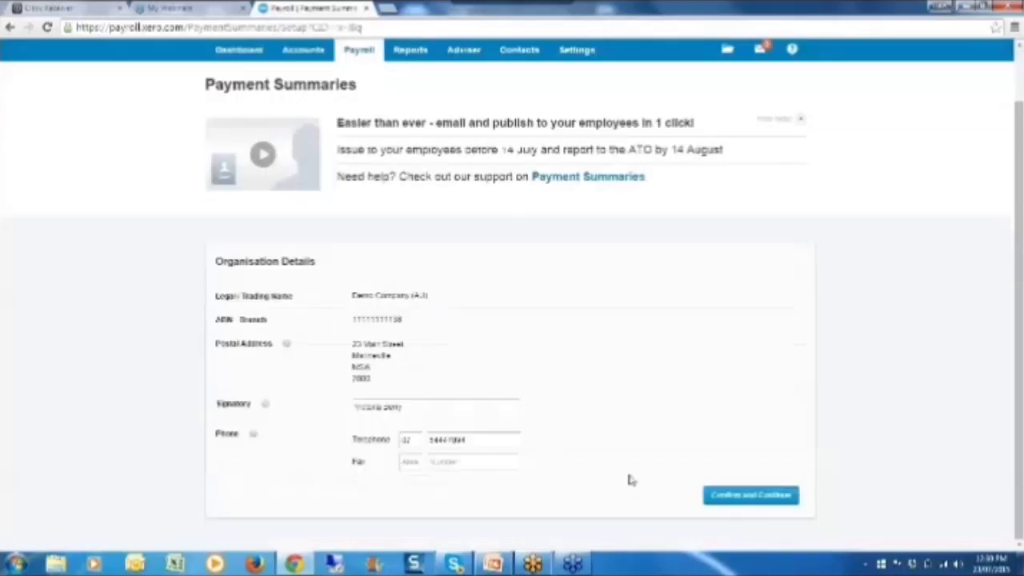
click(720, 490)
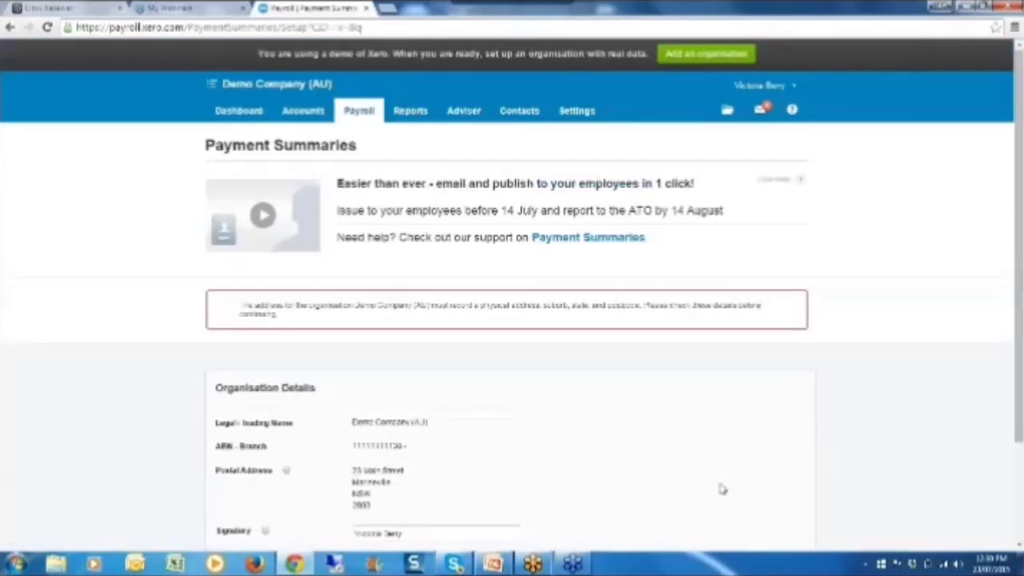
triple_click(560, 462)
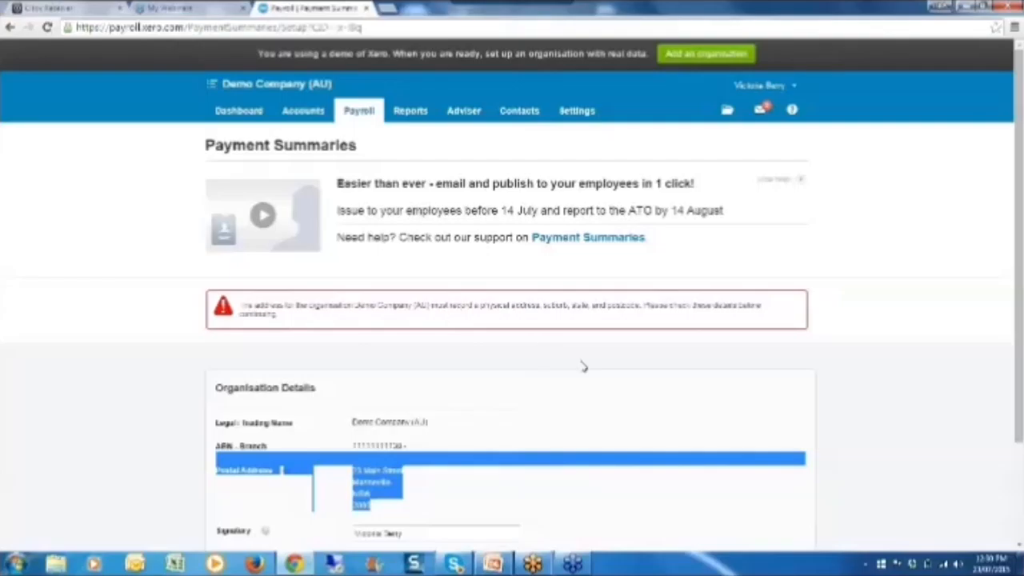
Step: Leave the unsaved page and, in Organisation Settings, make the physical address the same as the postal address and save
click(575, 112)
click(577, 135)
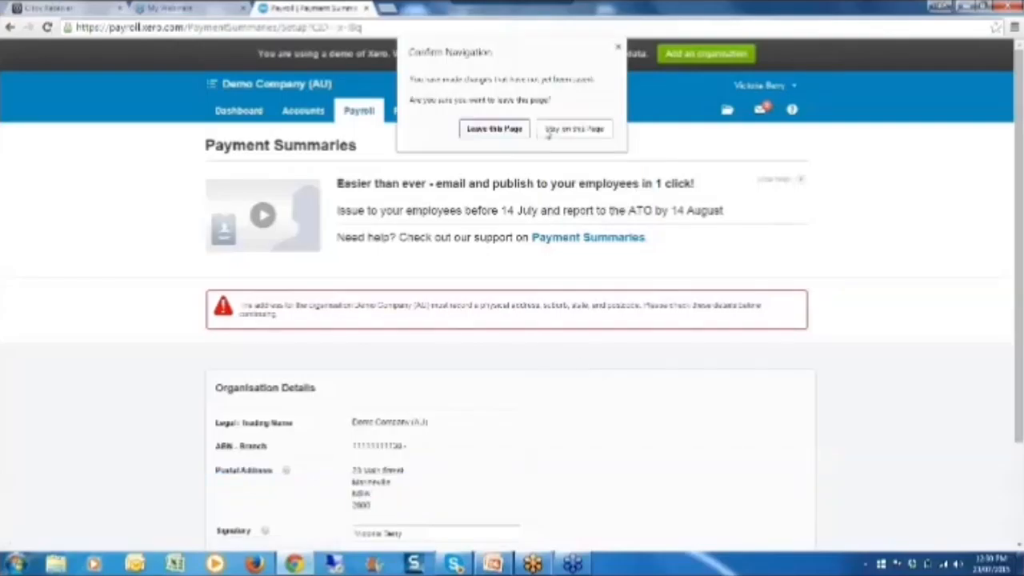
click(491, 131)
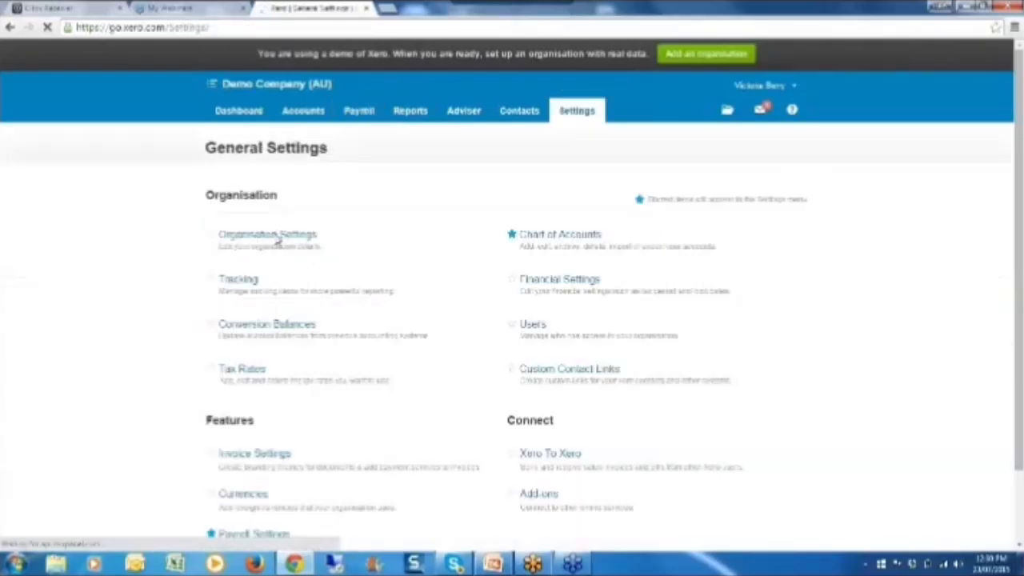
click(277, 240)
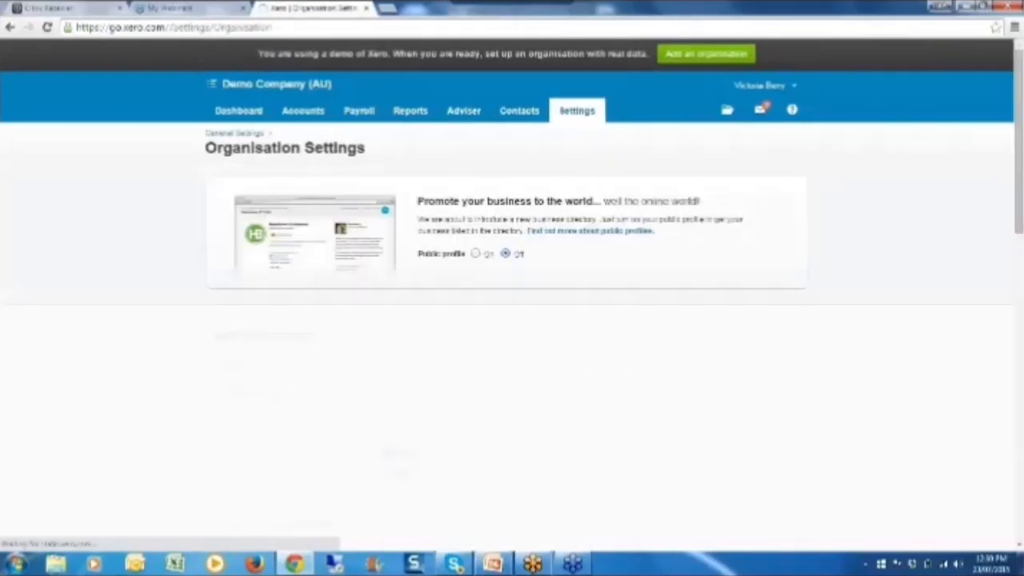
scroll(511, 320, down, 2)
scroll(357, 342, down, 5)
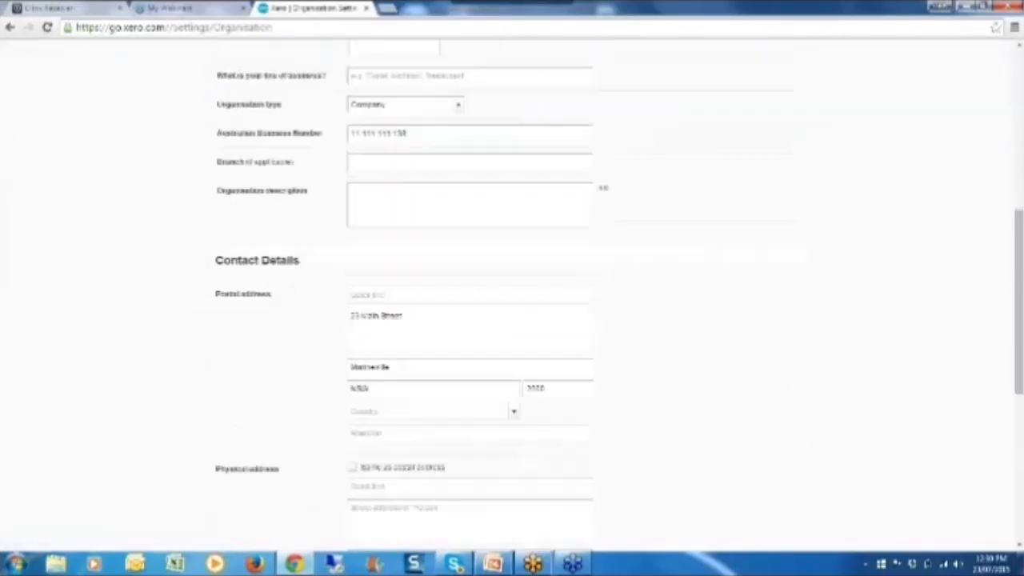
click(353, 339)
click(716, 495)
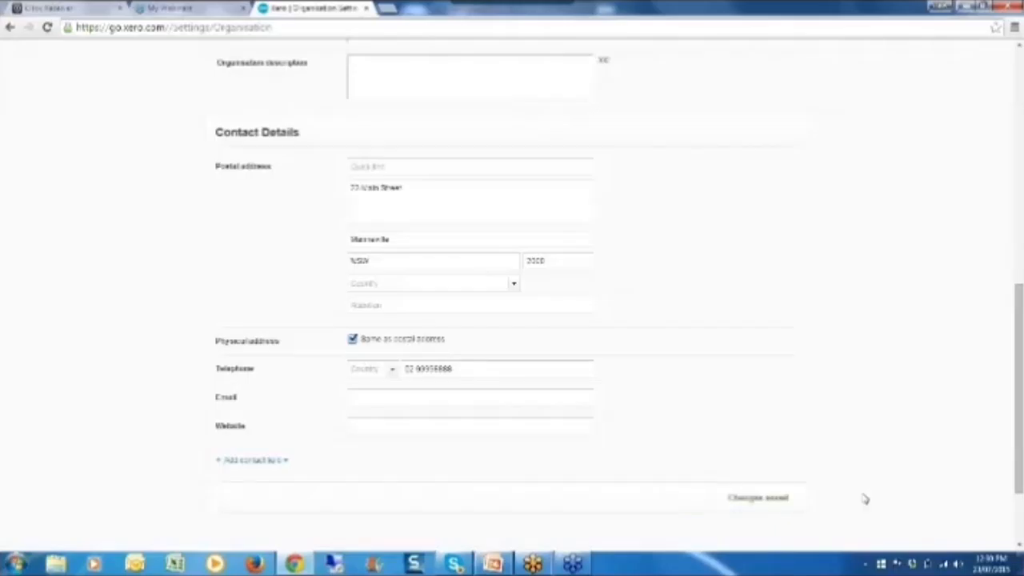
Step: Return to the payroll employees and reopen their Payment Summaries setup
scroll(574, 345, up, 10)
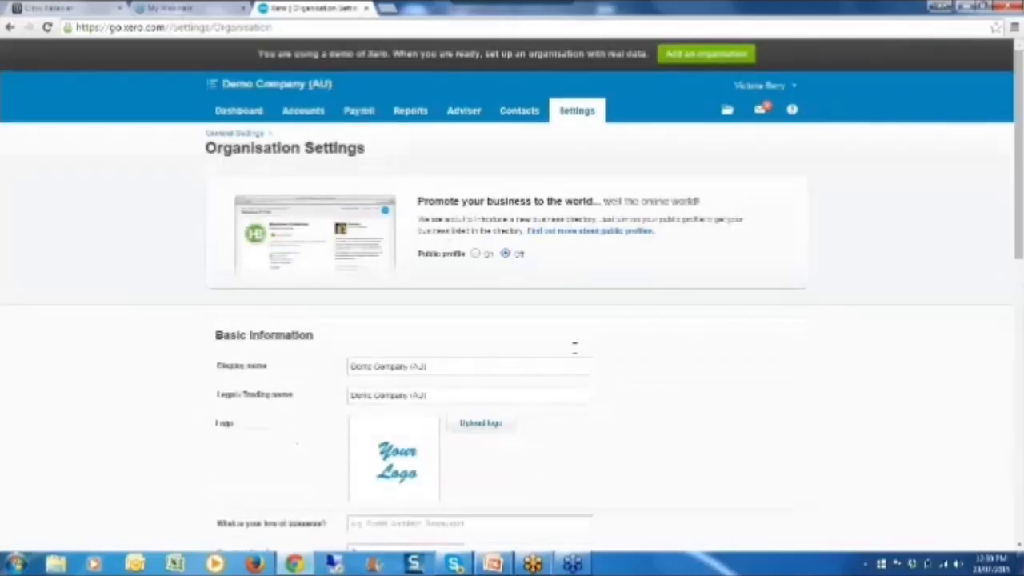
click(356, 110)
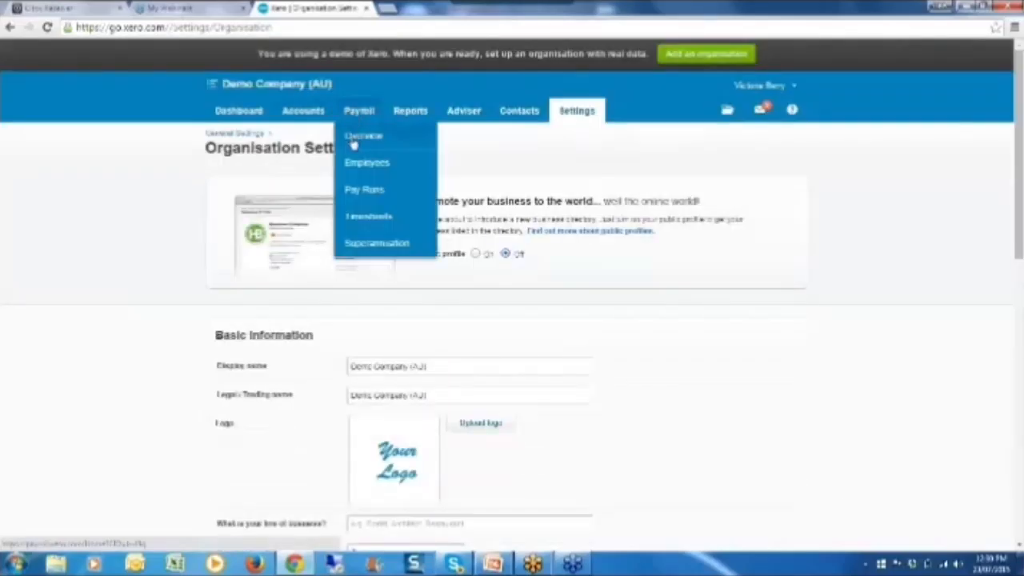
click(359, 162)
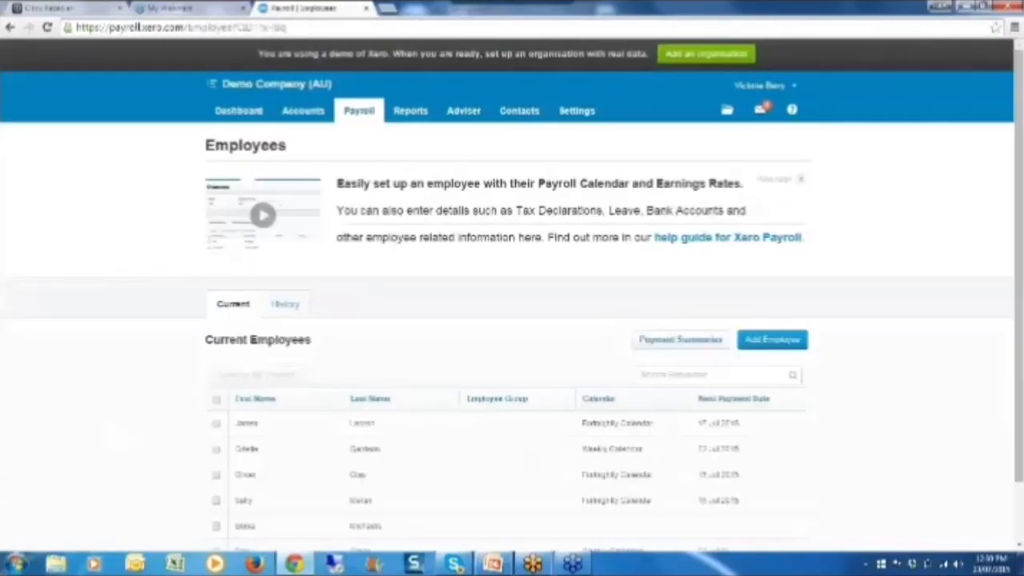
click(680, 340)
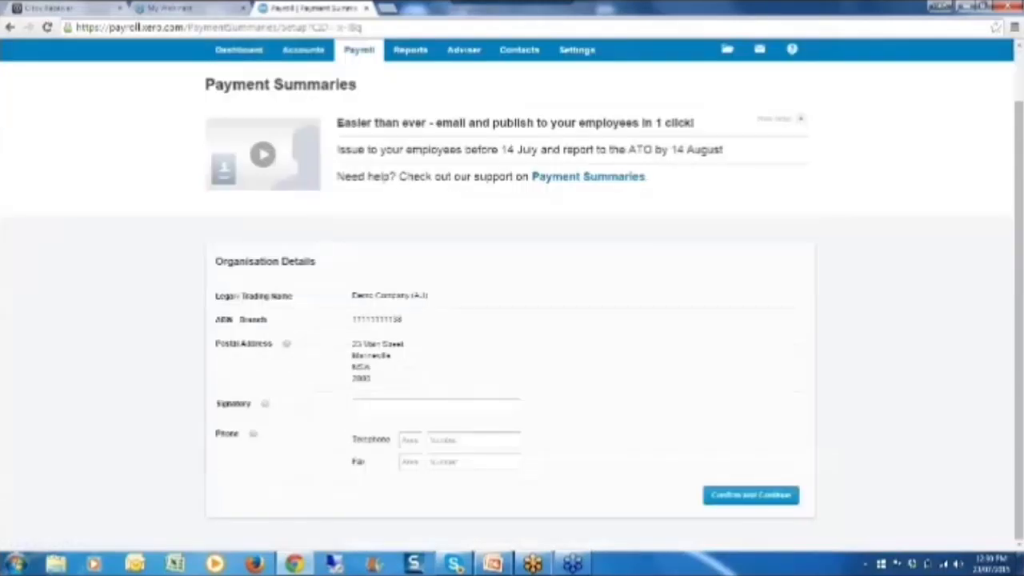
Step: Fill in the signatory with placeholder text, enter the telephone area code and number, and confirm the organisation details
text(asdfj)
key(Tab)
text(54)
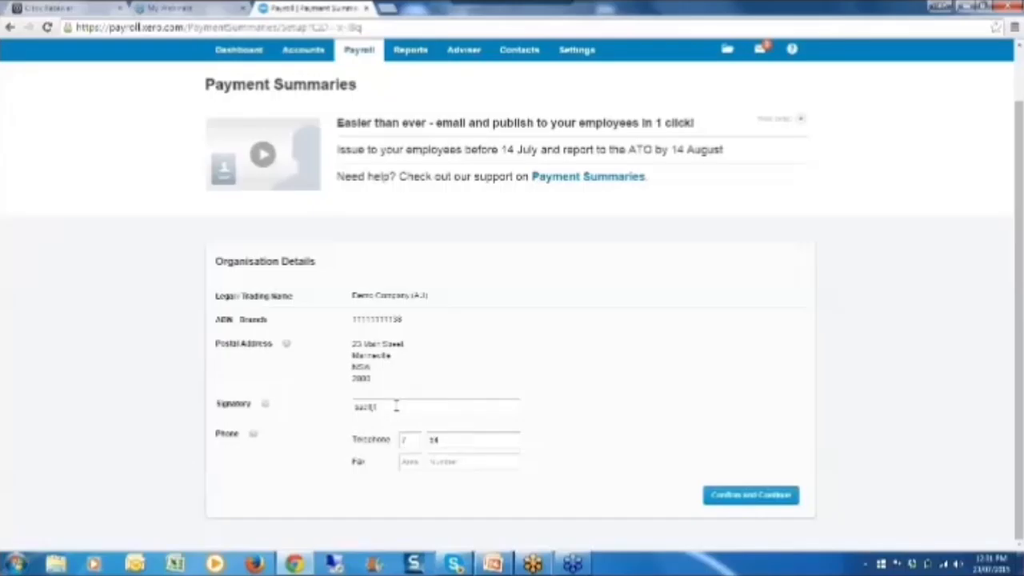
text(84)
key(Tab)
click(417, 405)
text(asdfj)
key(ctrl+a)
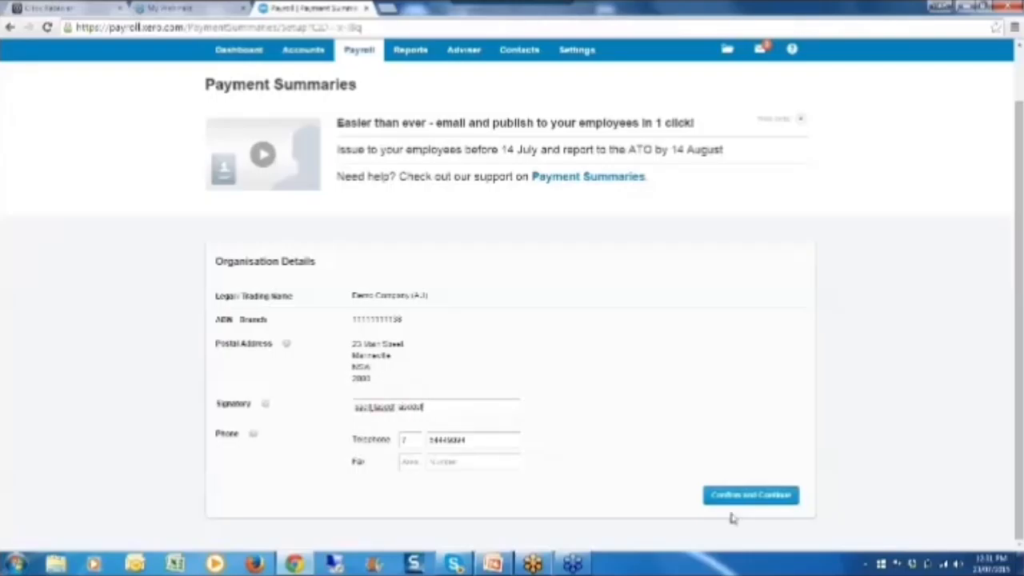
click(717, 493)
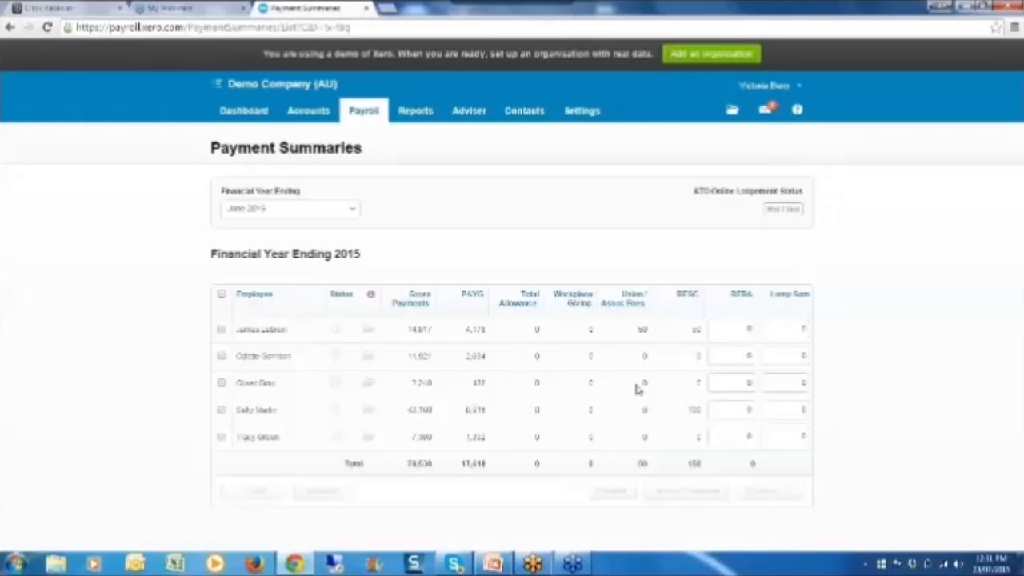
Step: Select all employees and publish their payment summaries for the financial year ending June 2015
click(222, 296)
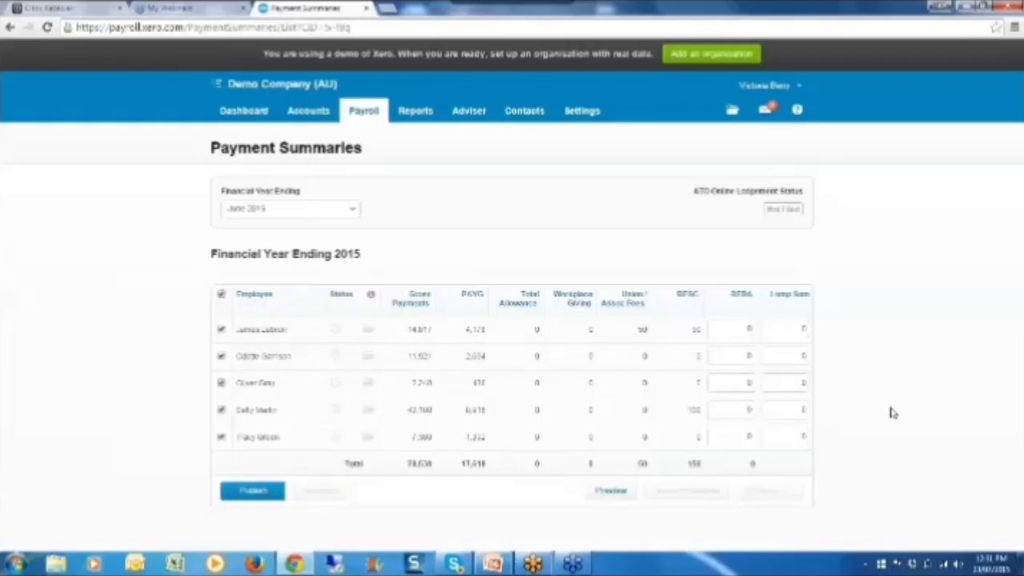
mouse_move(330, 376)
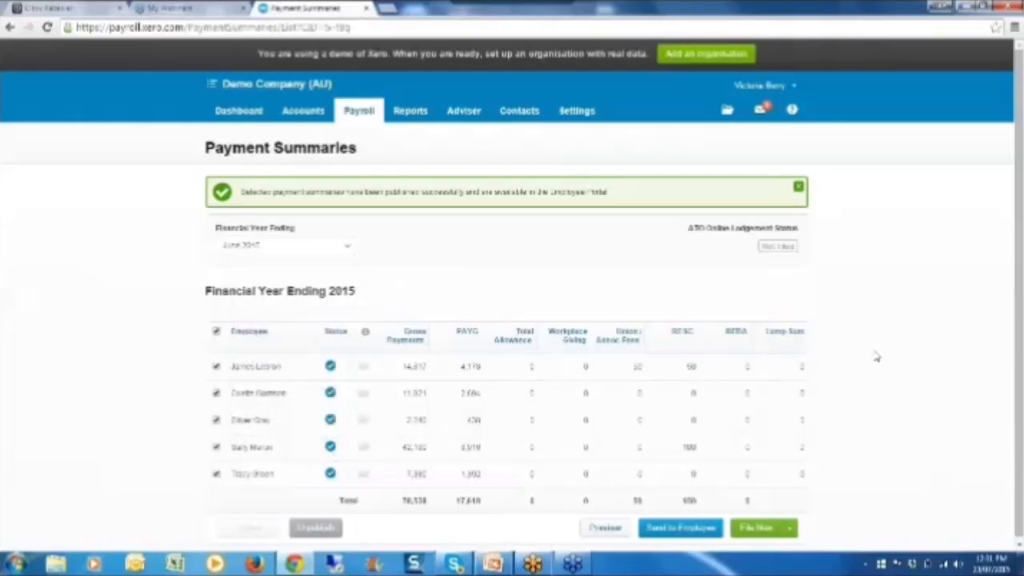
Step: Preview the published payment summaries as a PDF, check the employee pages, and return to the Payment Summaries list
scroll(857, 360, down, 1)
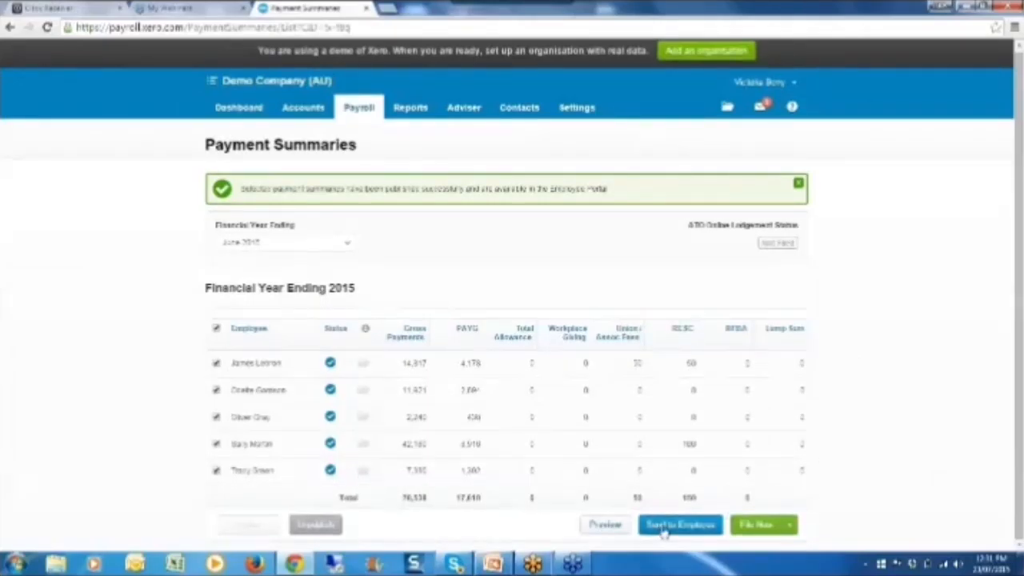
click(606, 525)
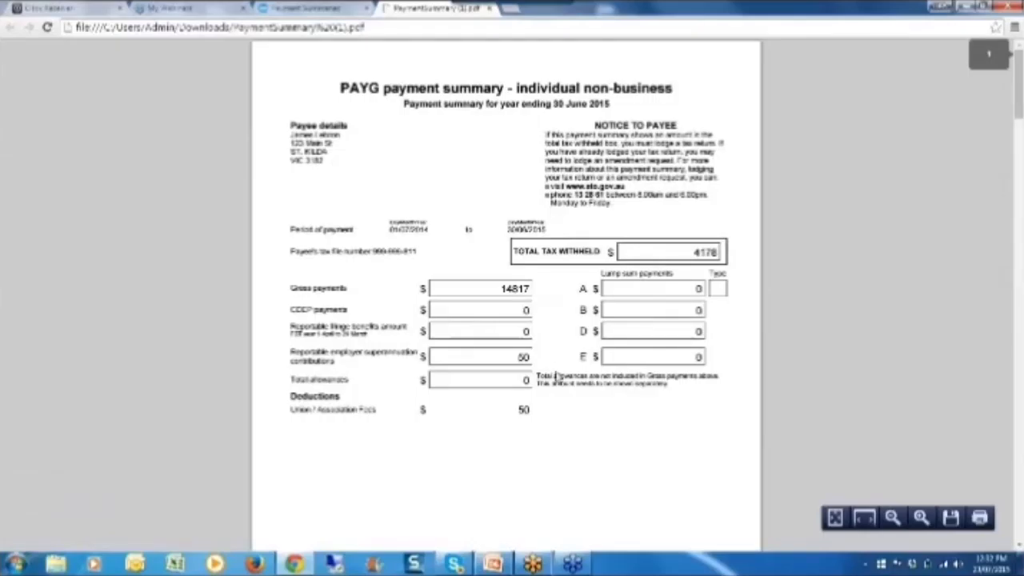
scroll(690, 432, down, 10)
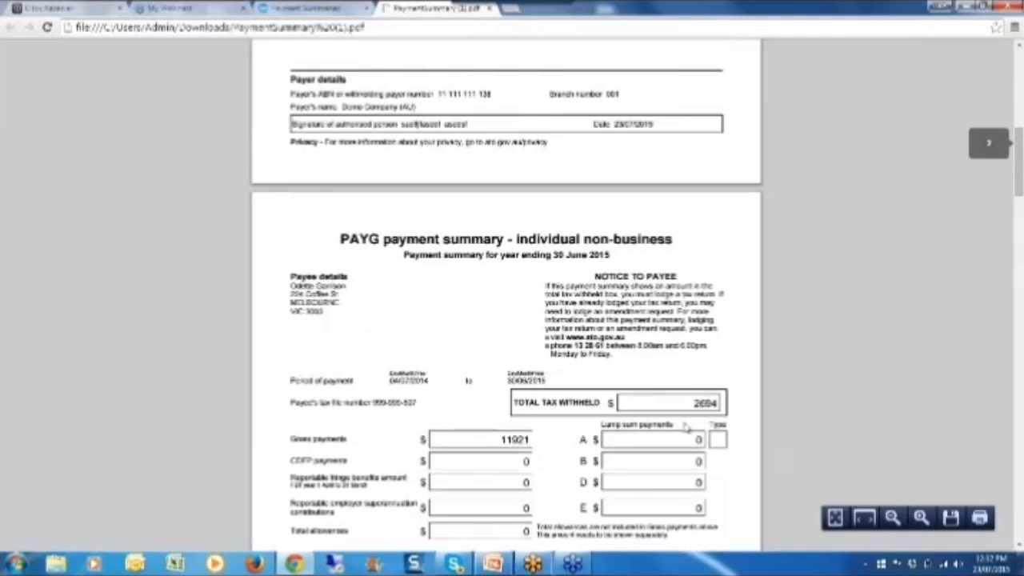
scroll(685, 429, up, 5)
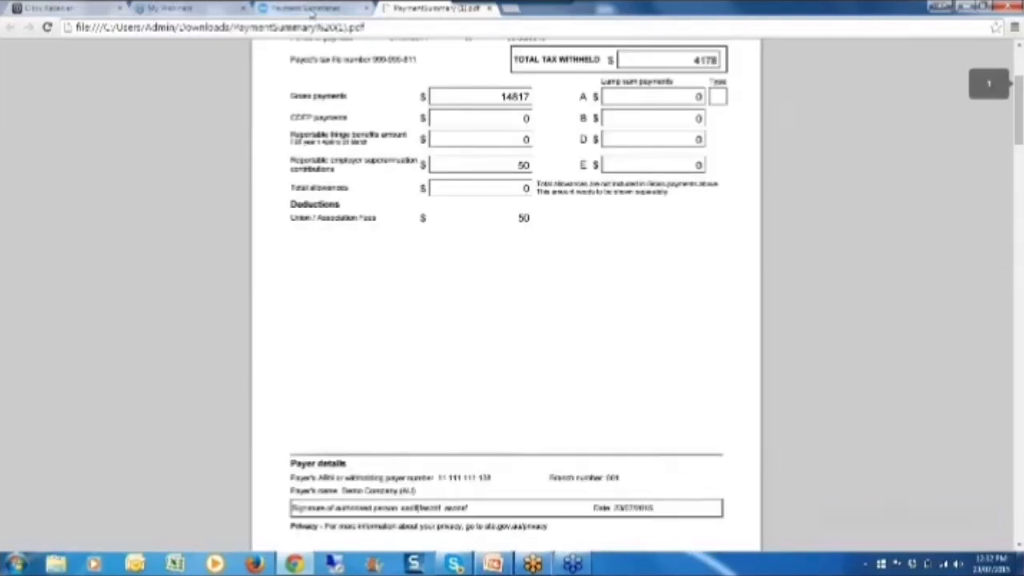
click(304, 8)
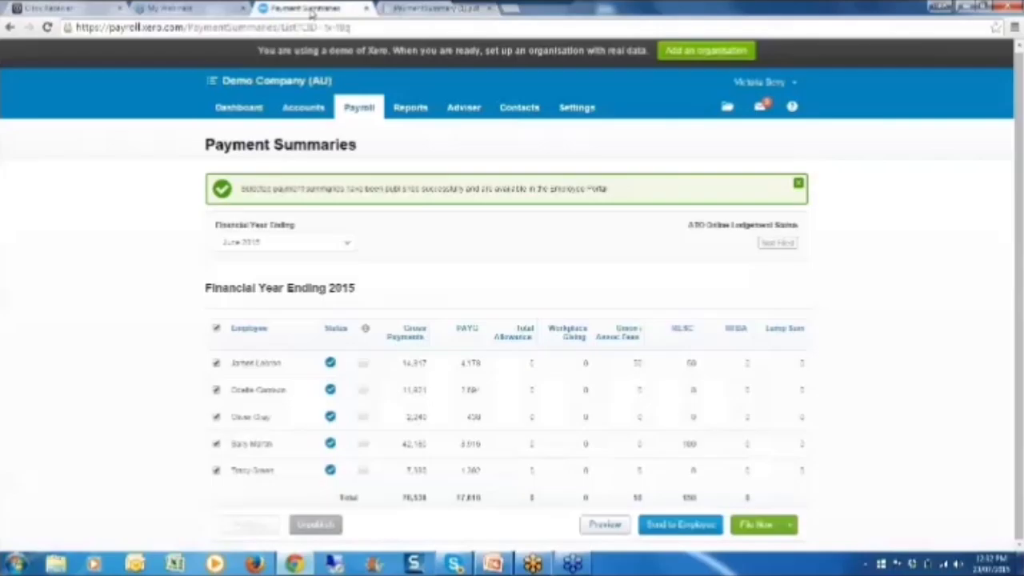
Step: Send the selected payment summaries to employees via email, without generating a PDF for printing
click(694, 526)
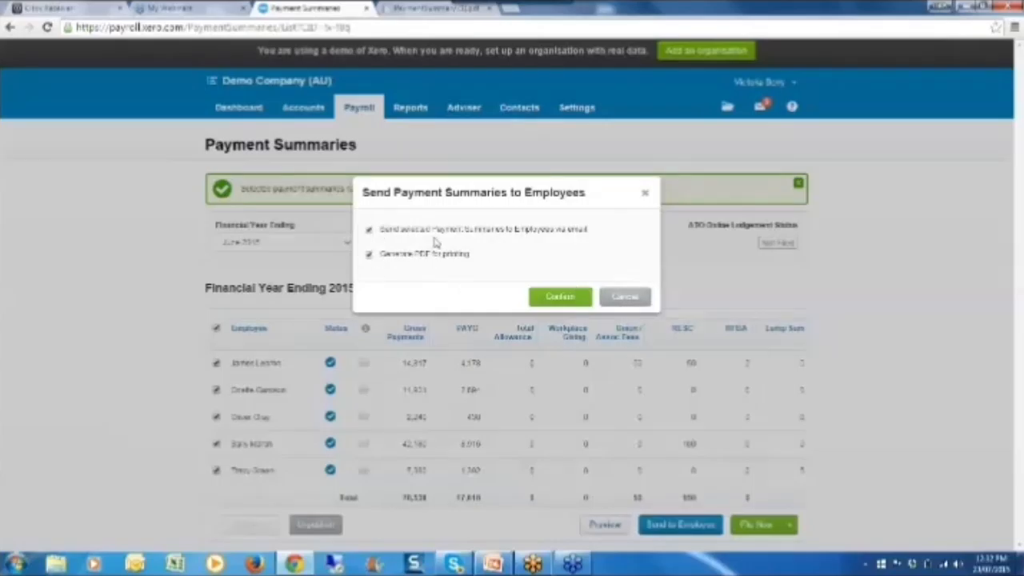
click(369, 253)
click(573, 307)
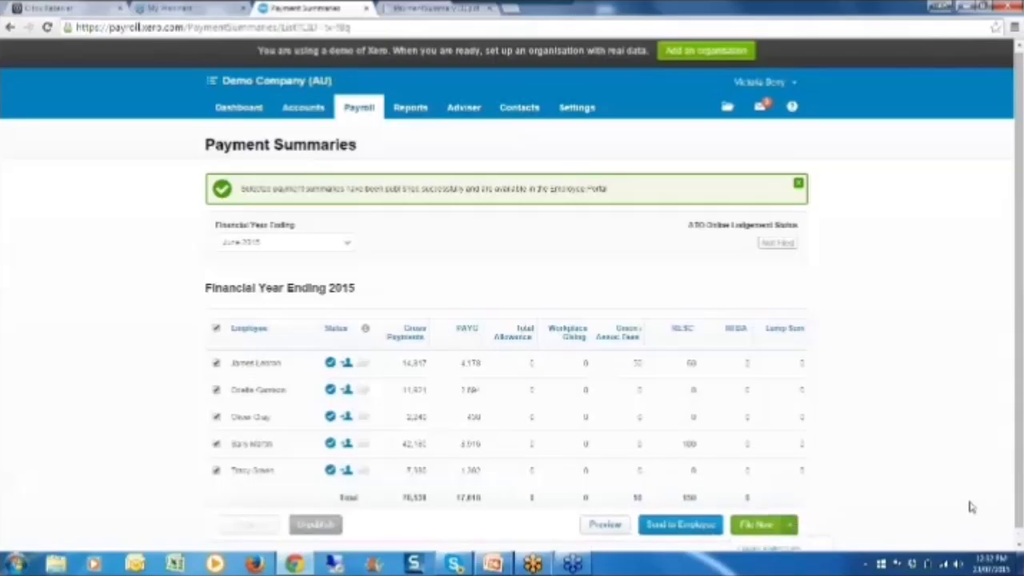
Step: Start filing the payment summaries directly with the ATO, choose No for supplier details, and accept the authorisation to file
scroll(1020, 518, down, 1)
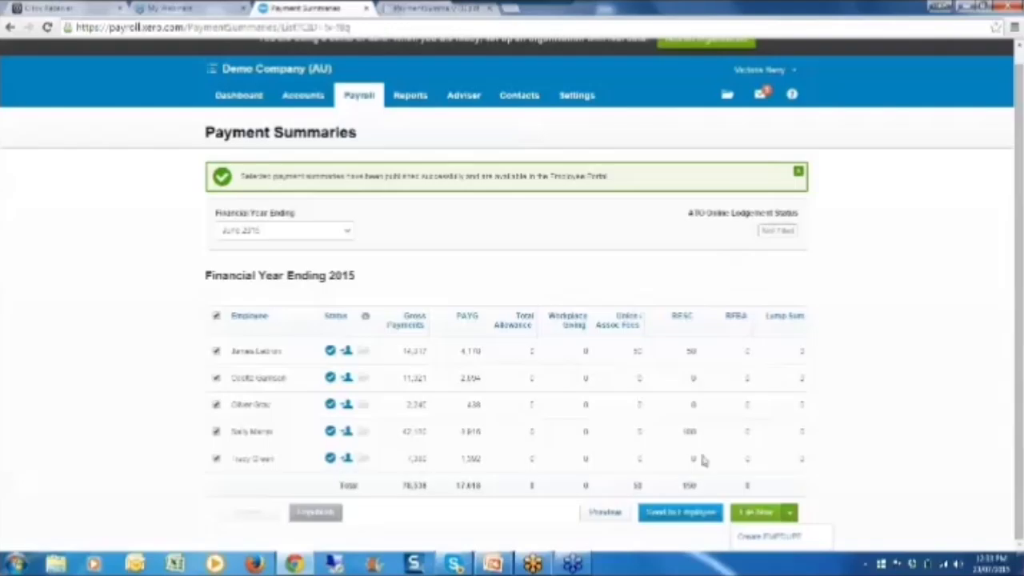
click(760, 525)
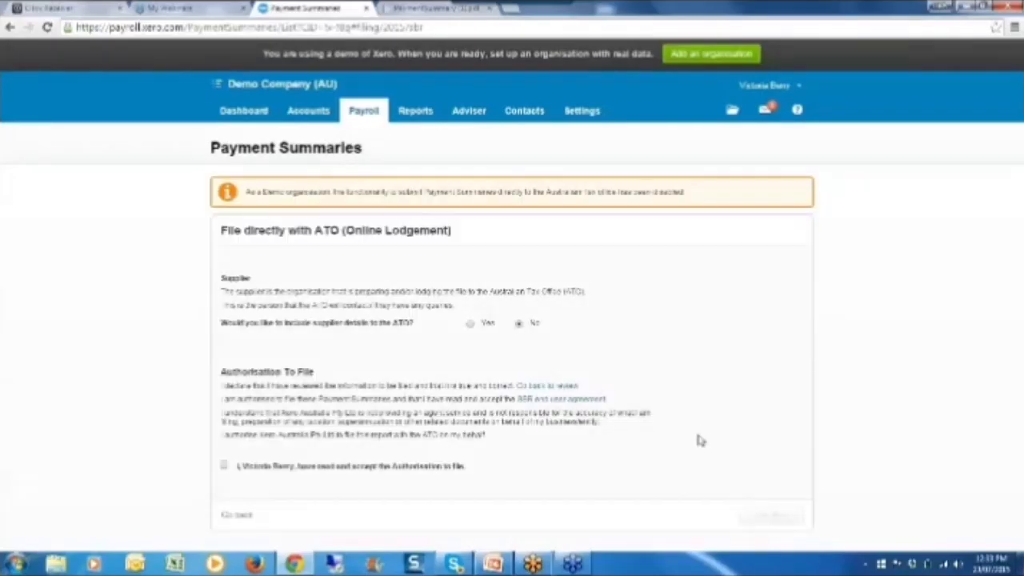
click(470, 324)
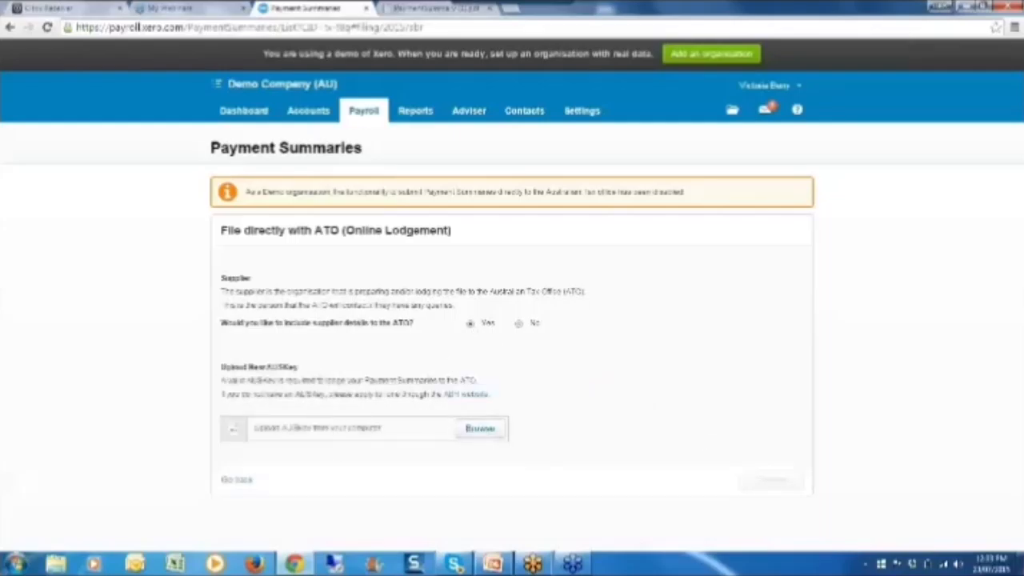
click(518, 324)
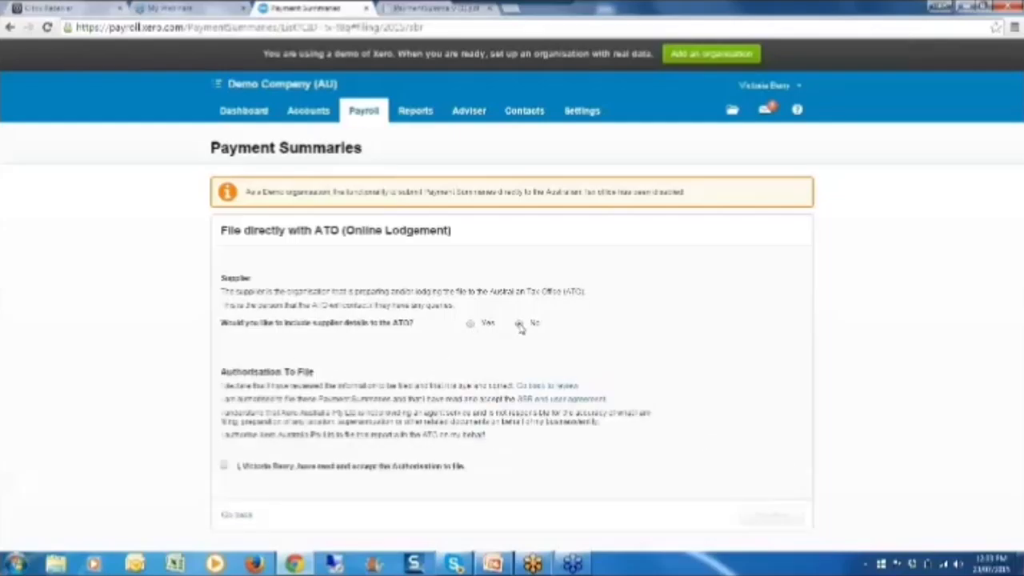
click(225, 467)
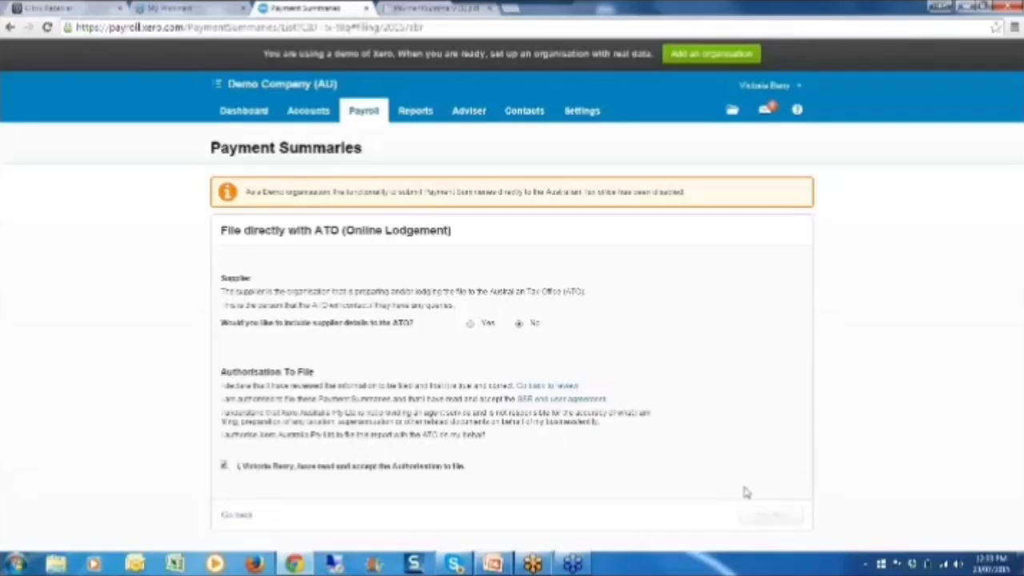